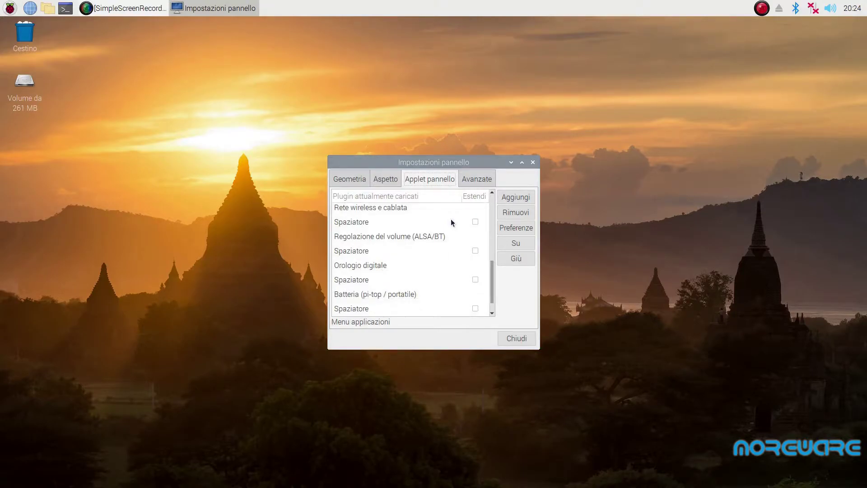
# - Add the Controllo volume plugin to the panel and remove it again
pyautogui.click(370, 266)
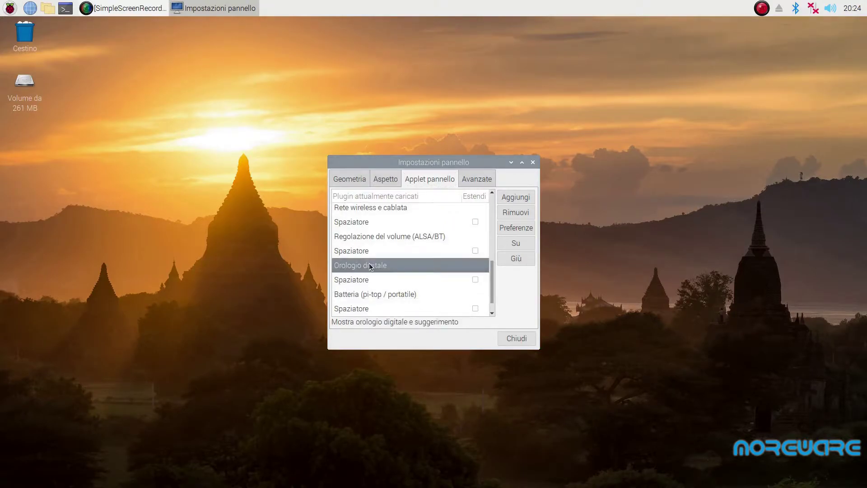
pyautogui.click(524, 197)
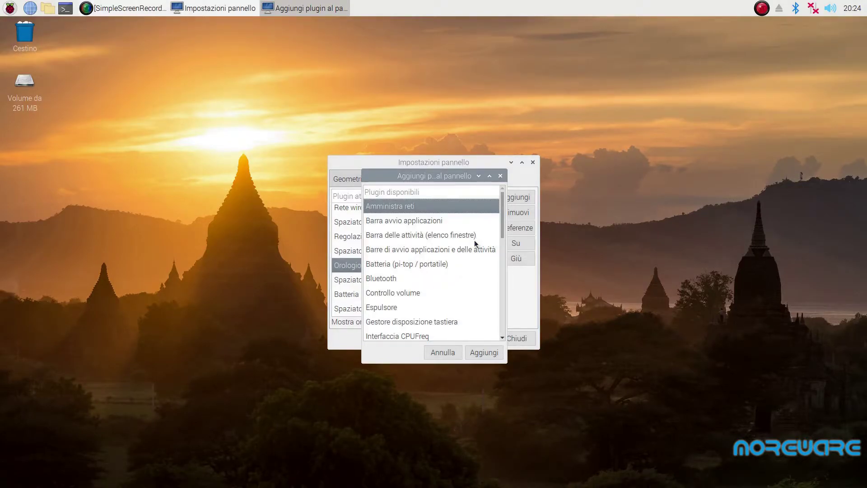
pyautogui.scroll(-1, 474, 243)
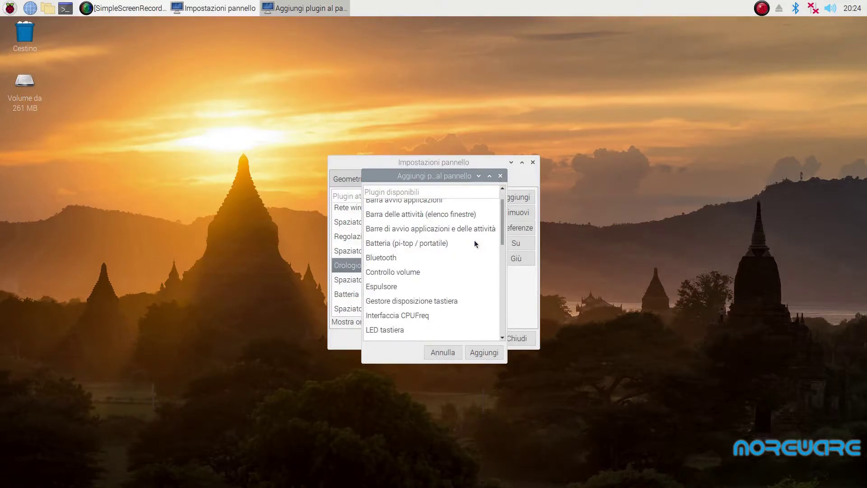
pyautogui.scroll(-1, 474, 243)
pyautogui.scroll(-1, 474, 243)
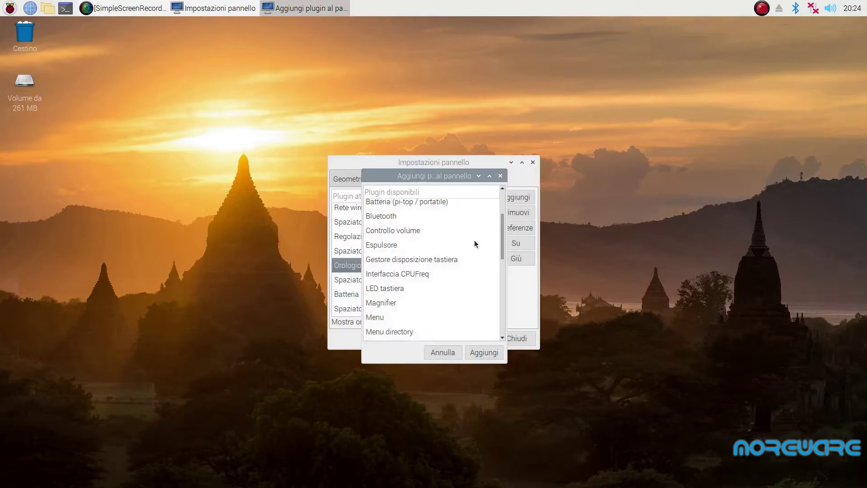
pyautogui.click(447, 230)
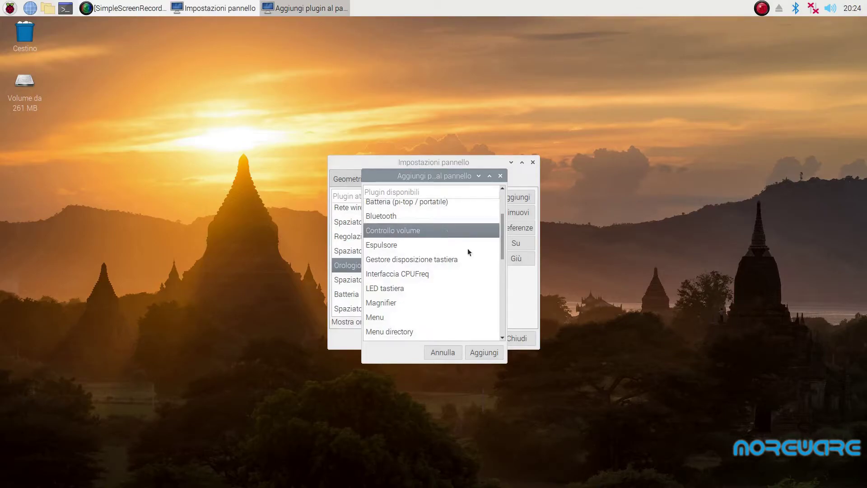
pyautogui.click(485, 352)
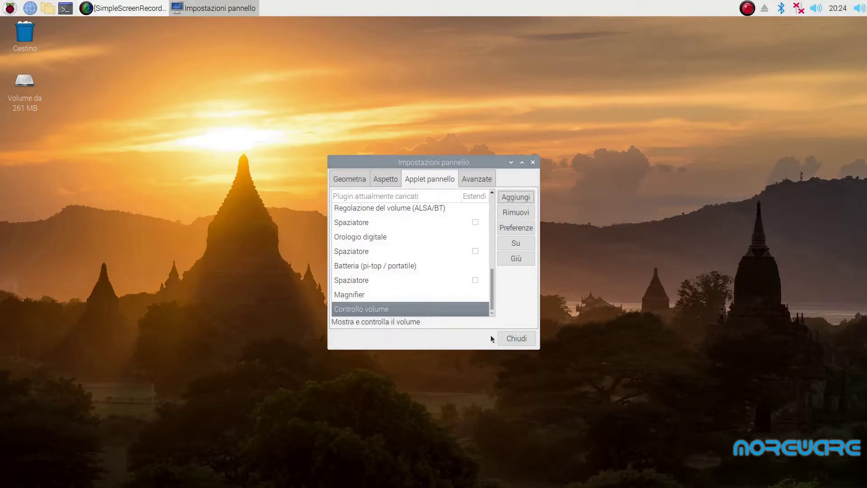
pyautogui.click(526, 215)
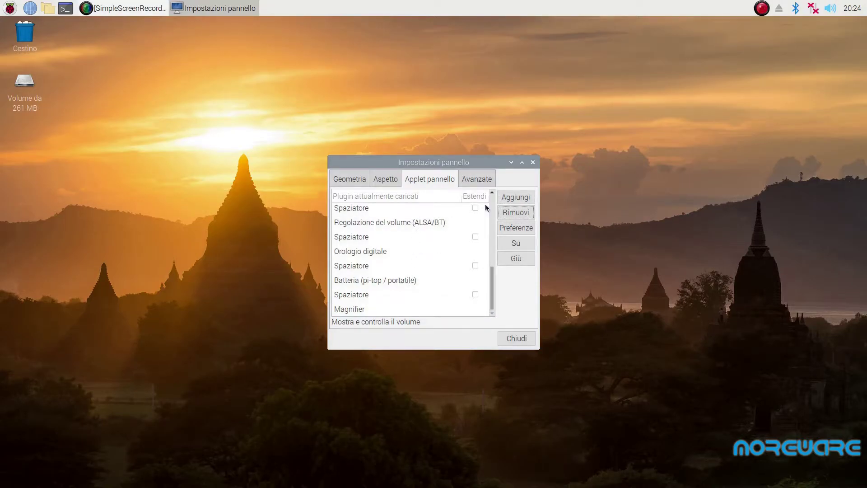
# - Add the Interfaccia CPUFreq plugin to the panel
pyautogui.click(528, 198)
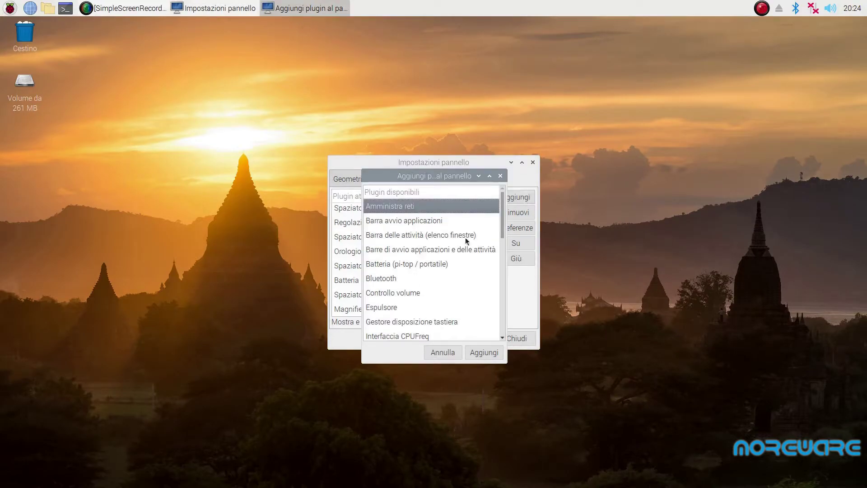
pyautogui.scroll(-1, 443, 264)
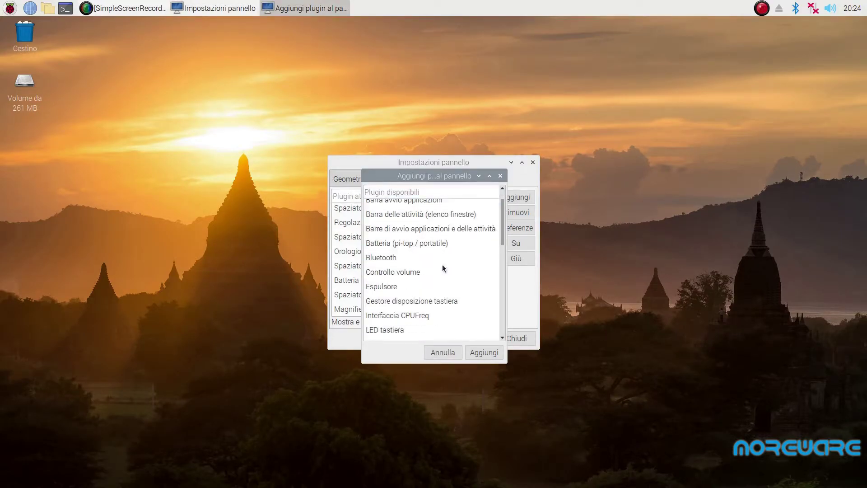
pyautogui.scroll(-1, 443, 264)
pyautogui.scroll(-1, 442, 267)
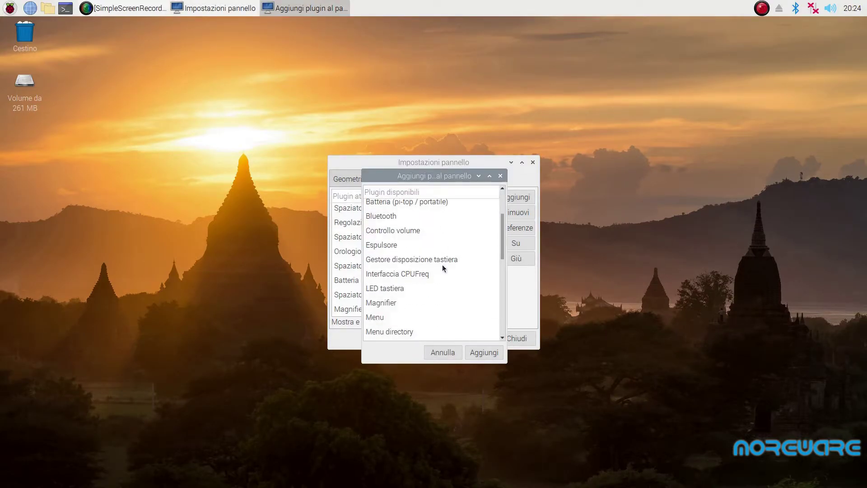
pyautogui.click(414, 275)
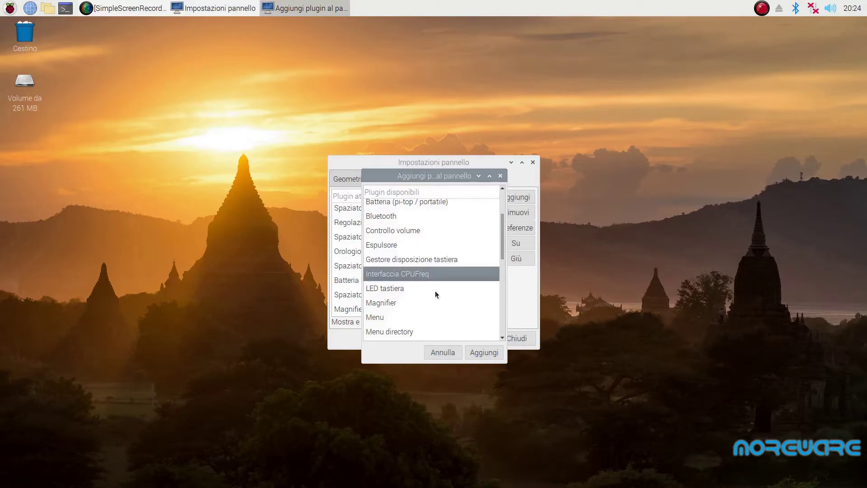
pyautogui.click(493, 354)
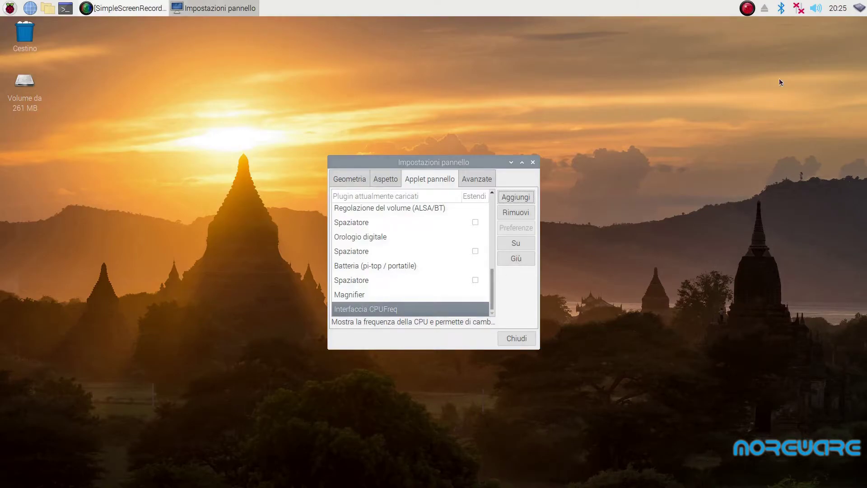
# - Move the Interfaccia CPUFreq plugin up the loaded plugins until its icon sits just before the eject icon, and check its tooltip
pyautogui.click(514, 244)
pyautogui.click(515, 244)
pyautogui.click(515, 244)
pyautogui.click(515, 243)
pyautogui.click(515, 243)
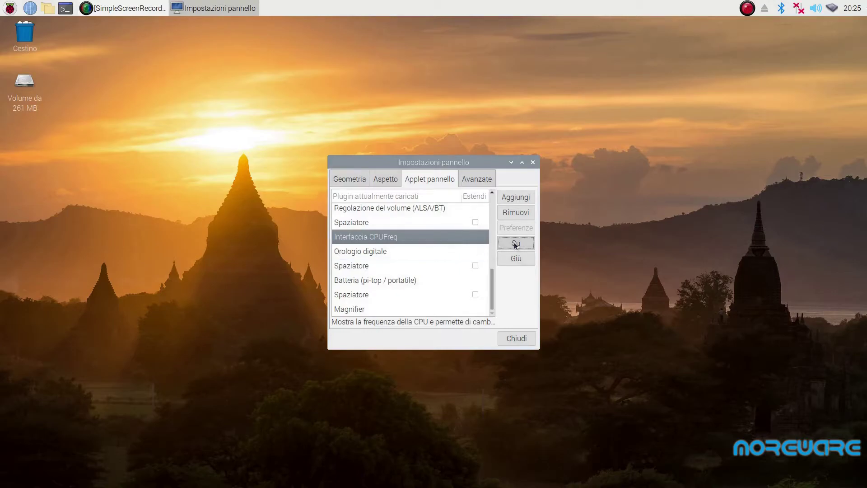
pyautogui.click(515, 244)
pyautogui.click(515, 245)
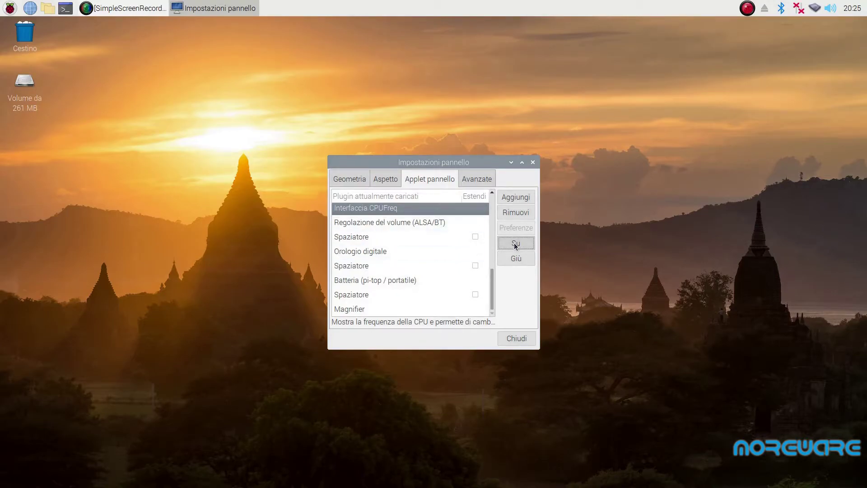
pyautogui.click(515, 245)
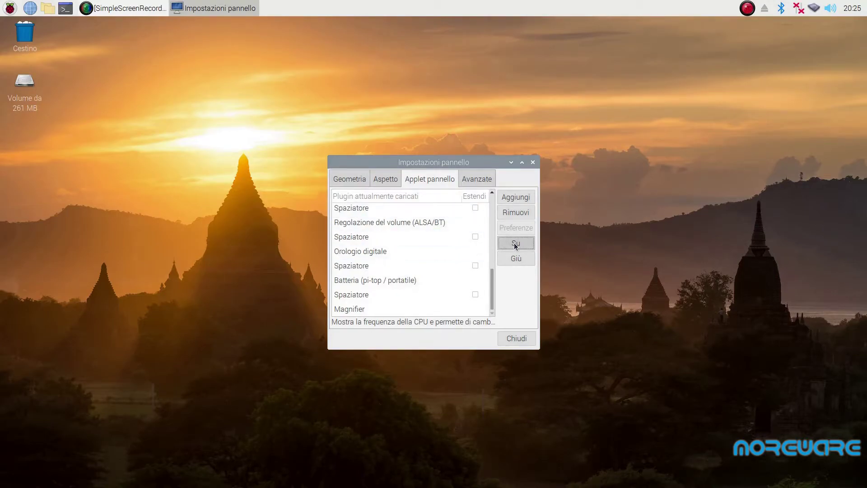
pyautogui.click(515, 244)
pyautogui.click(515, 244)
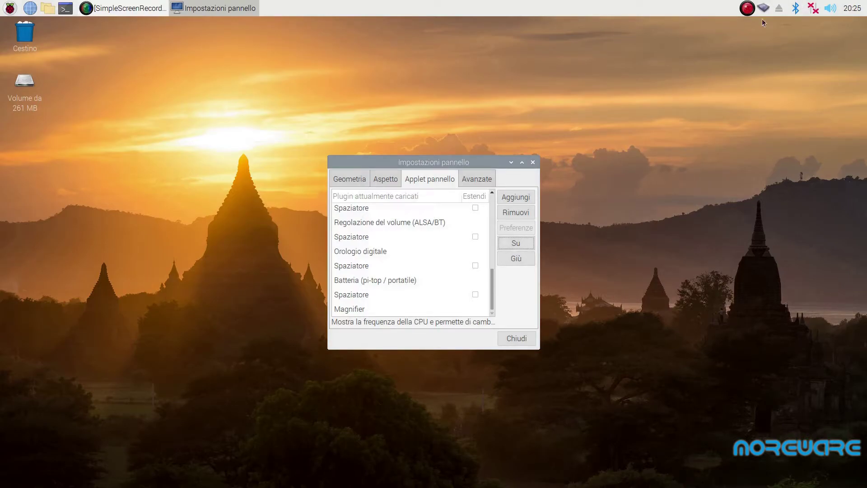
pyautogui.moveTo(767, 9)
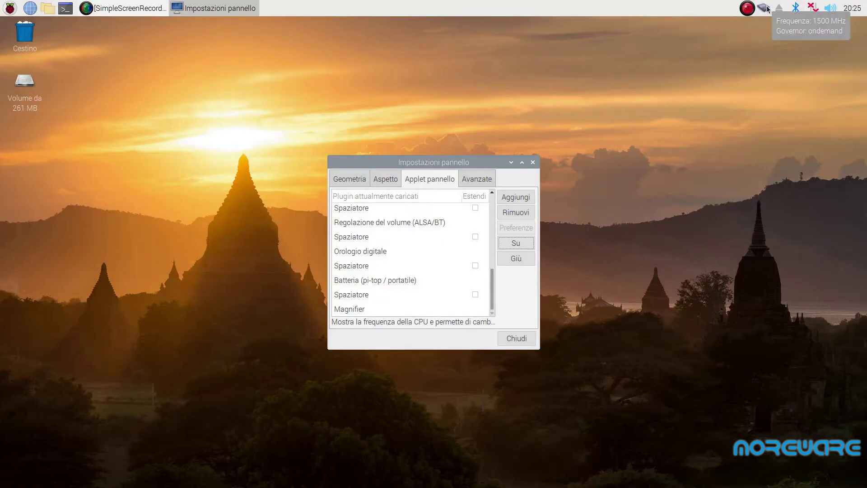
# - Add the CPU Usage Monitor plugin to the panel
pyautogui.click(522, 199)
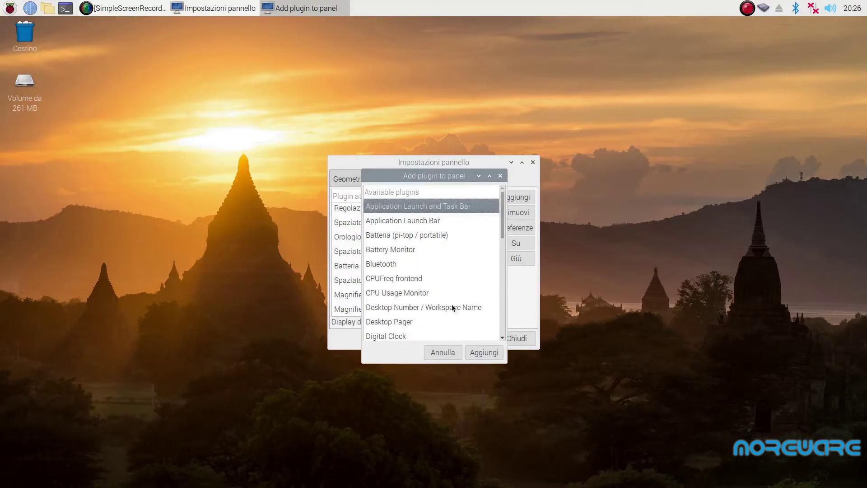
pyautogui.click(451, 297)
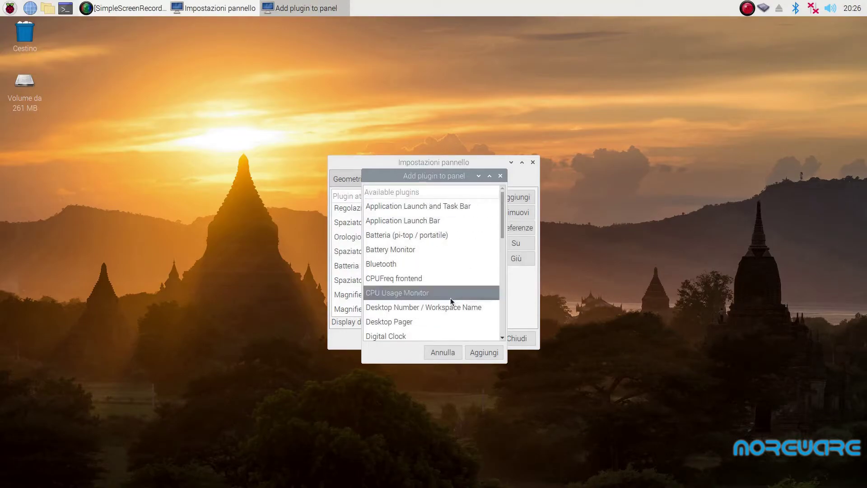
pyautogui.click(483, 352)
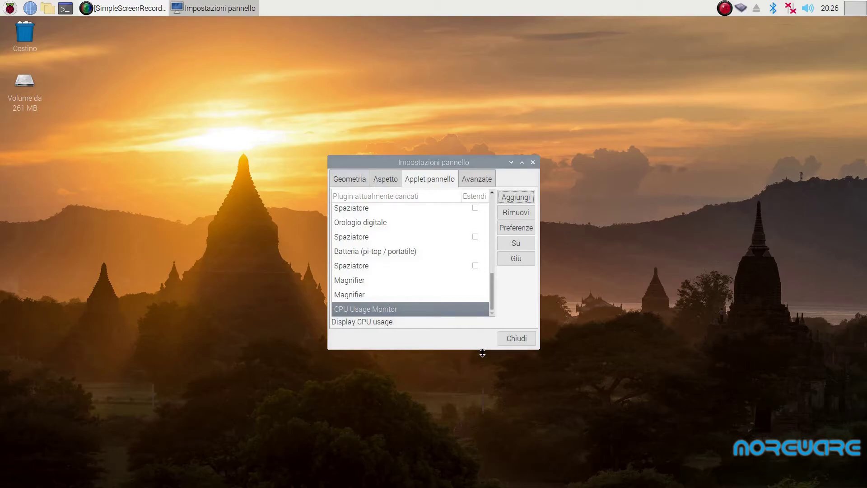
# - Move the CPU Usage Monitor up the loaded plugins until its graph sits between the CPU frequency icon and the eject icon
pyautogui.click(514, 243)
pyautogui.click(513, 243)
pyautogui.click(514, 243)
pyautogui.click(513, 243)
pyautogui.click(514, 243)
pyautogui.click(514, 243)
pyautogui.click(513, 244)
pyautogui.click(514, 243)
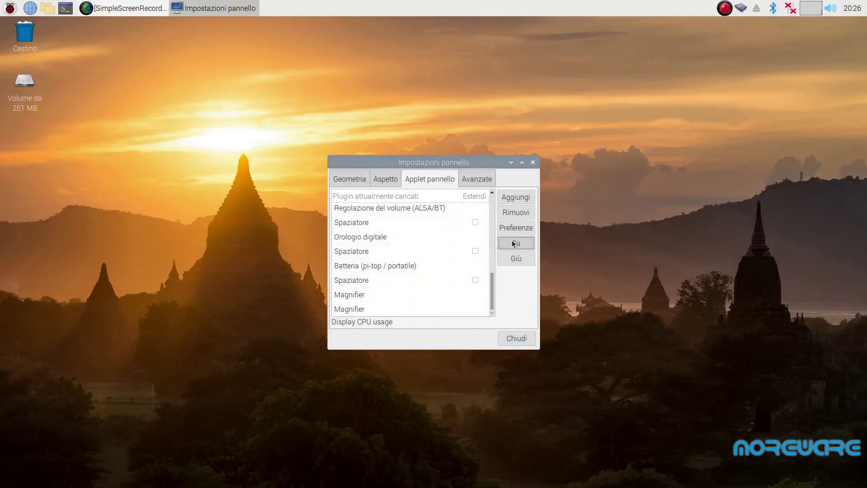
pyautogui.click(513, 243)
pyautogui.click(514, 244)
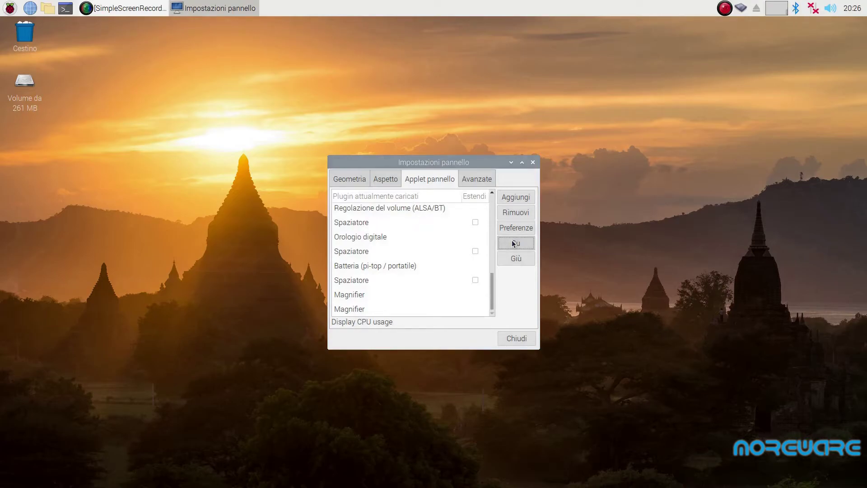
pyautogui.click(513, 243)
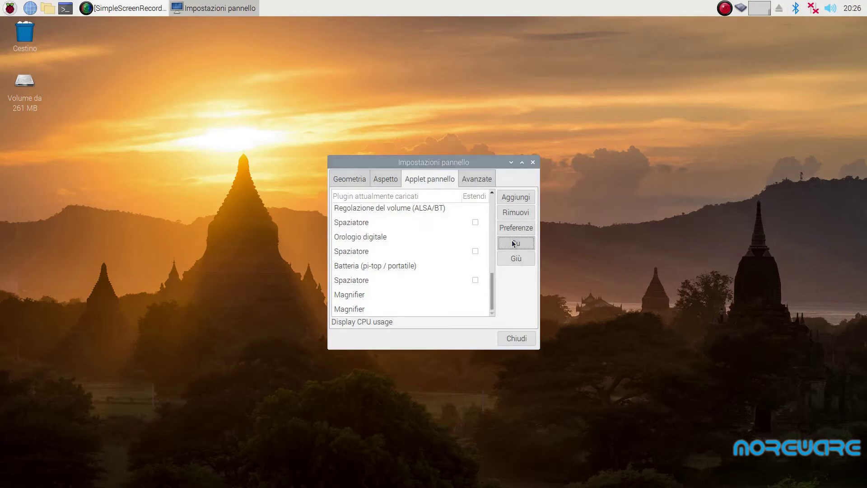
# - Open the CPU usage monitor's settings and set its foreground colour to red, #FF1717
pyautogui.rightClick(759, 12)
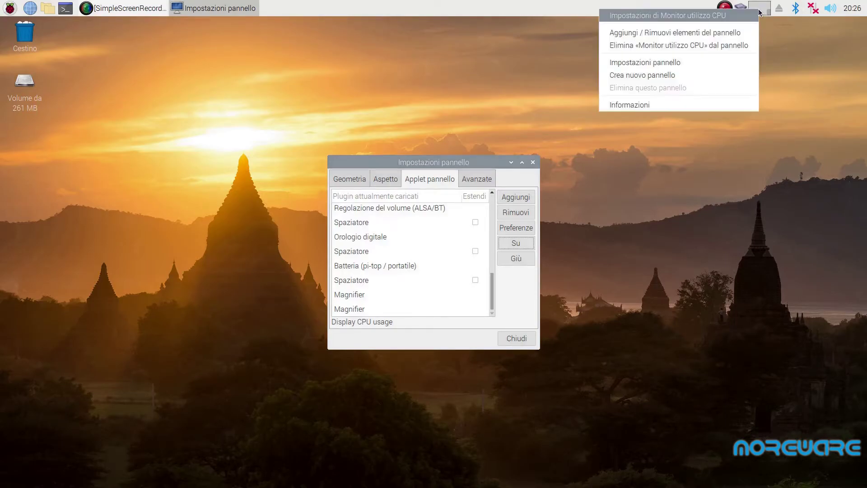
pyautogui.click(758, 13)
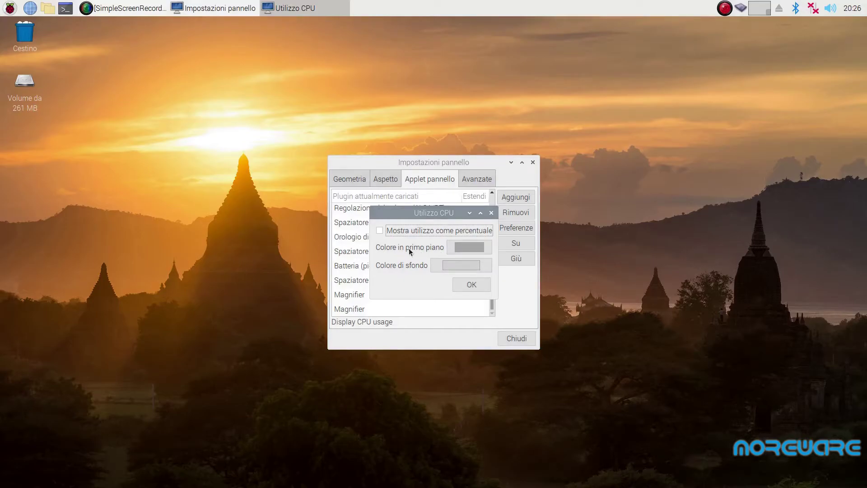
pyautogui.click(470, 245)
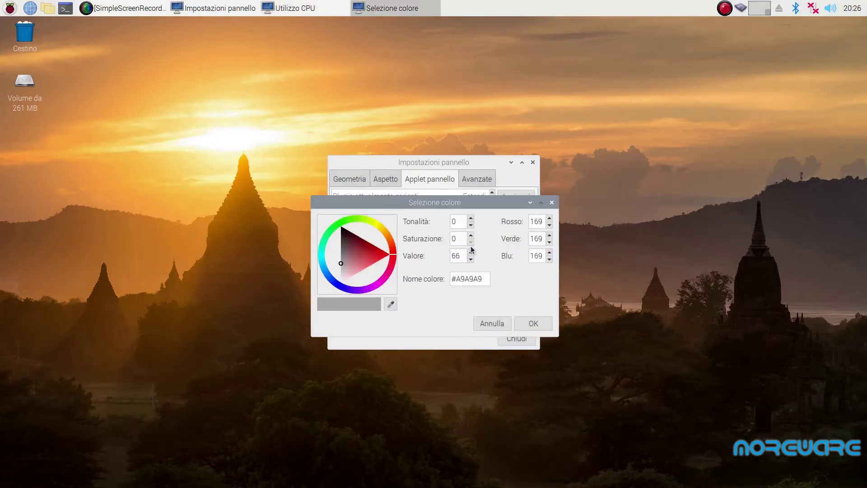
pyautogui.click(385, 256)
pyautogui.moveTo(385, 256); pyautogui.dragTo(385, 257)
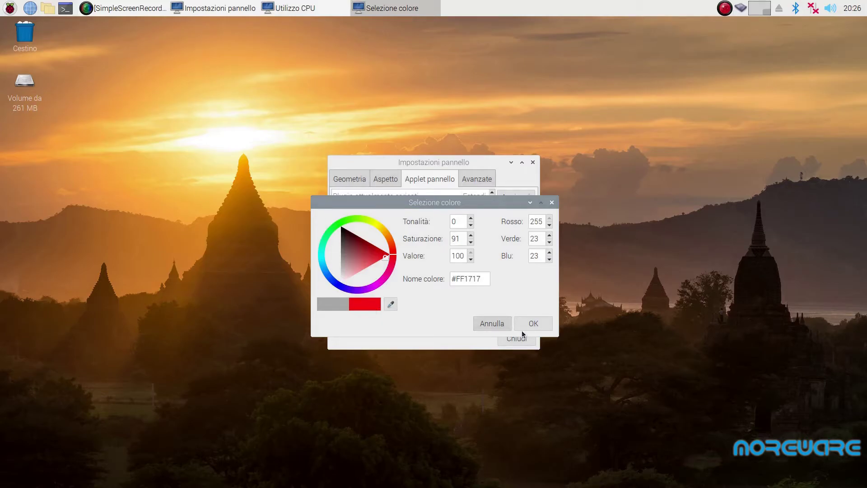
pyautogui.click(534, 323)
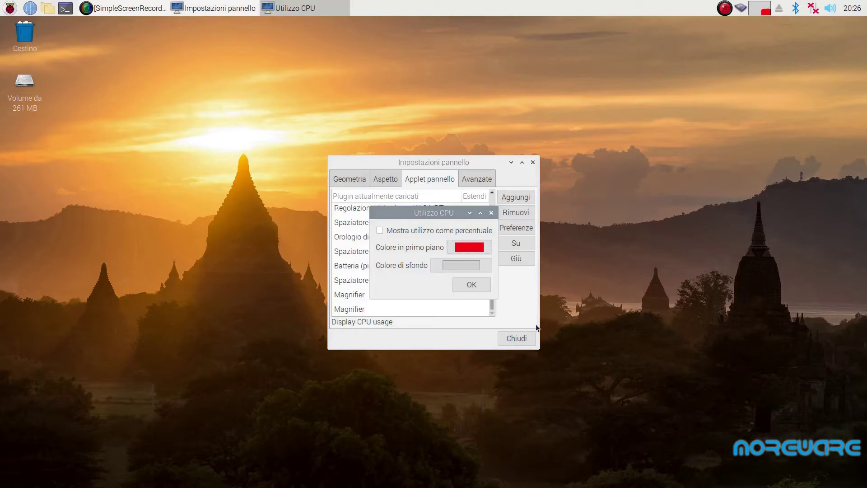
# - Set the CPU usage monitor's background colour to near-black, #150707, and confirm its settings
pyautogui.click(487, 266)
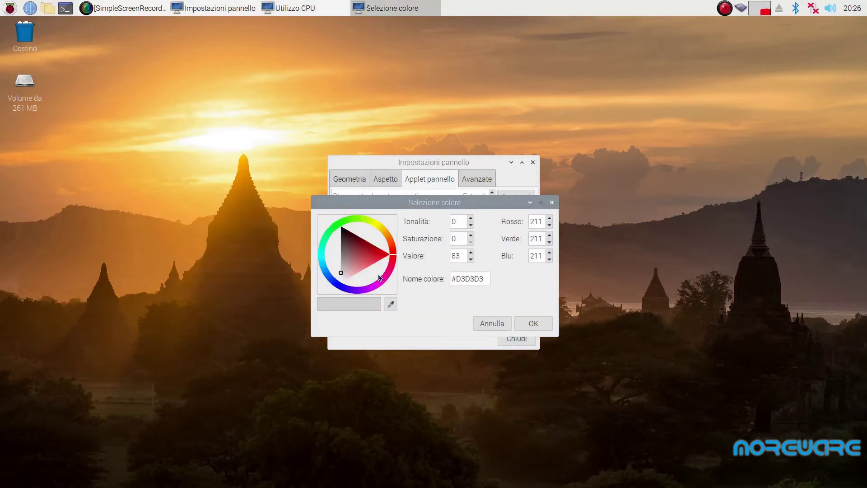
pyautogui.click(344, 230)
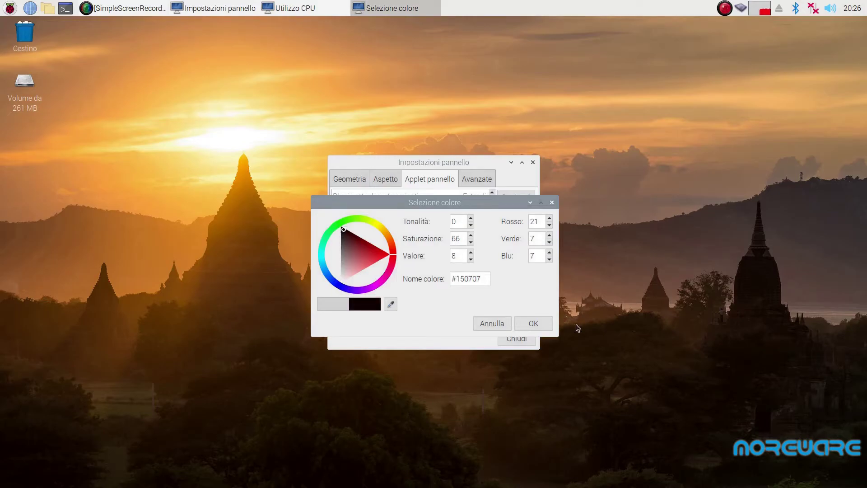
pyautogui.click(545, 323)
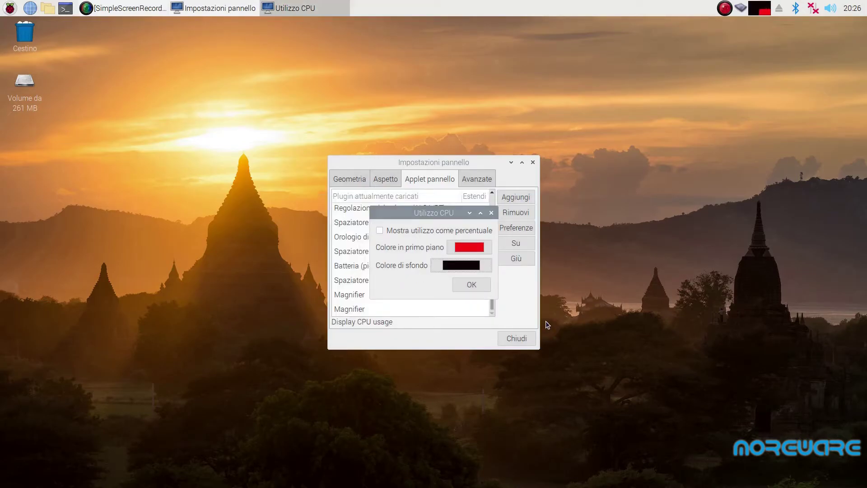
pyautogui.click(471, 284)
# - Try to add the network status monitor plugin (Monitor stato rete) to the panel
pyautogui.click(529, 199)
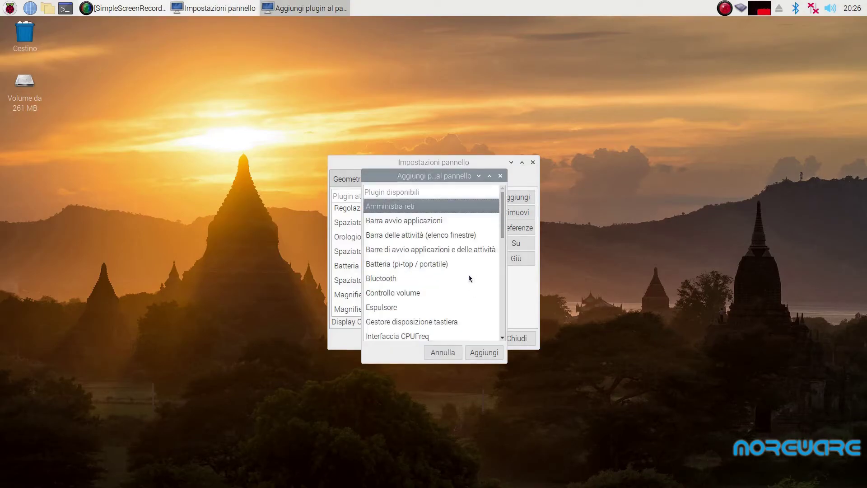
pyautogui.scroll(-6, 469, 277)
pyautogui.scroll(-1, 468, 277)
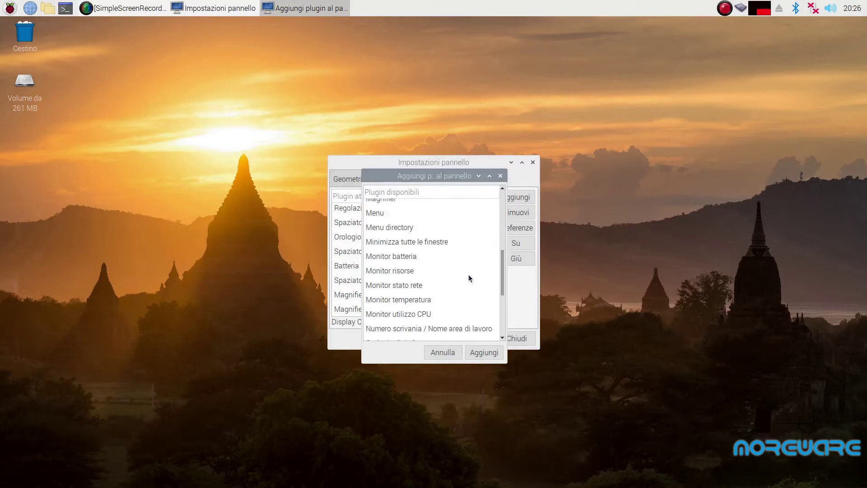
pyautogui.doubleClick(441, 285)
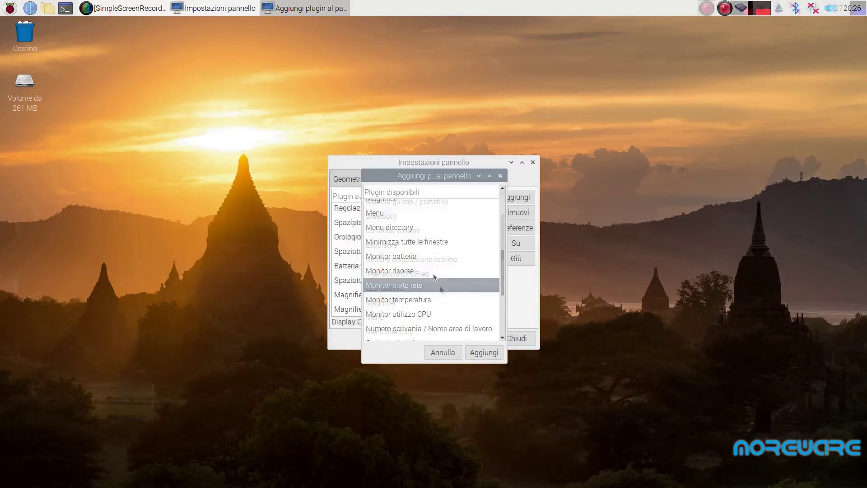
# - Add the temperature monitor plugin (Monitor temperatura) to the panel
pyautogui.scroll(-3, 440, 290)
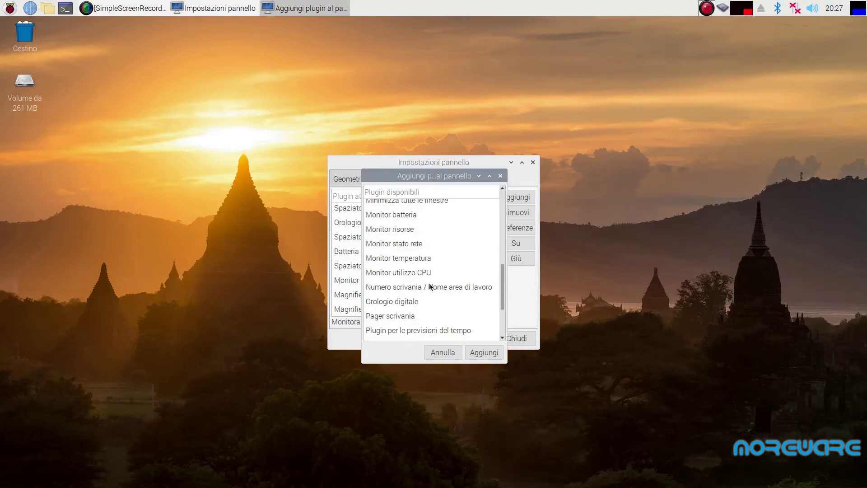
pyautogui.click(425, 252)
pyautogui.click(483, 353)
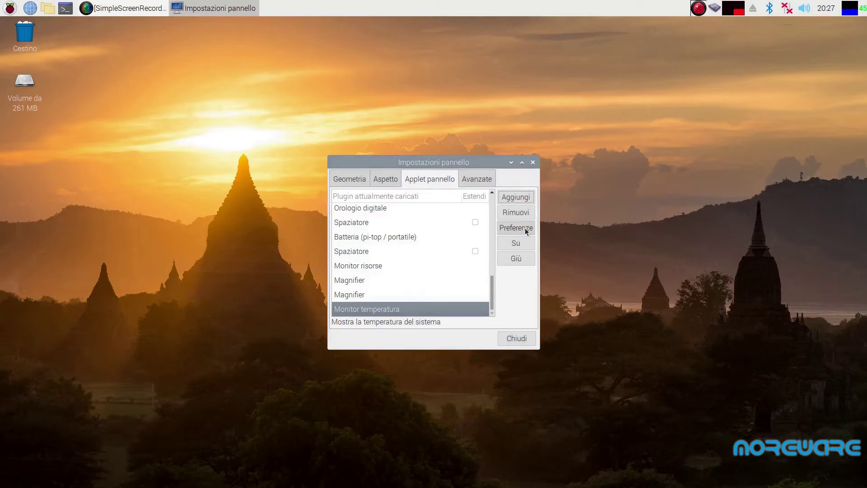
# - Move the temperature monitor up the loaded plugins until it sits between the CPU usage graph and the eject icon
pyautogui.click(518, 243)
pyautogui.click(519, 244)
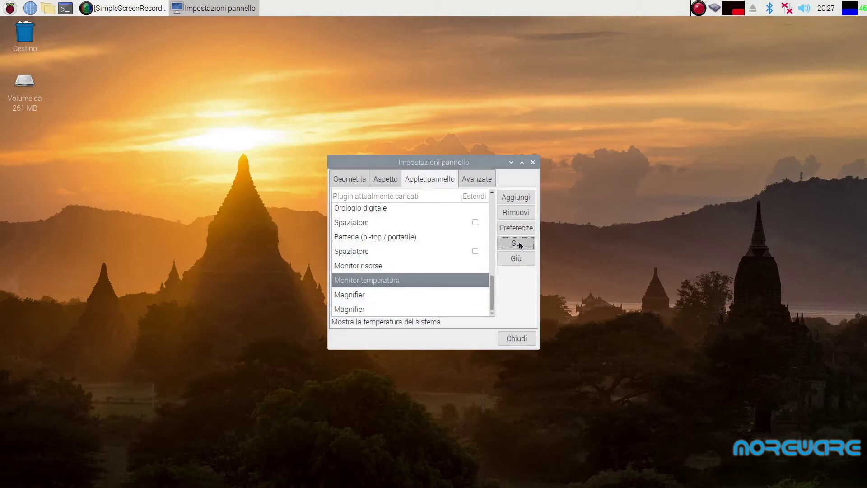
pyautogui.click(519, 242)
pyautogui.click(519, 242)
pyautogui.click(519, 242)
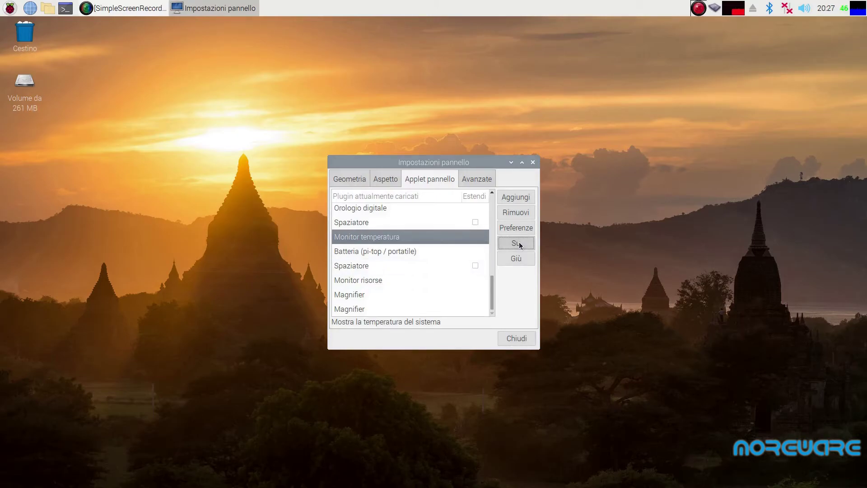
pyautogui.click(519, 242)
pyautogui.click(519, 242)
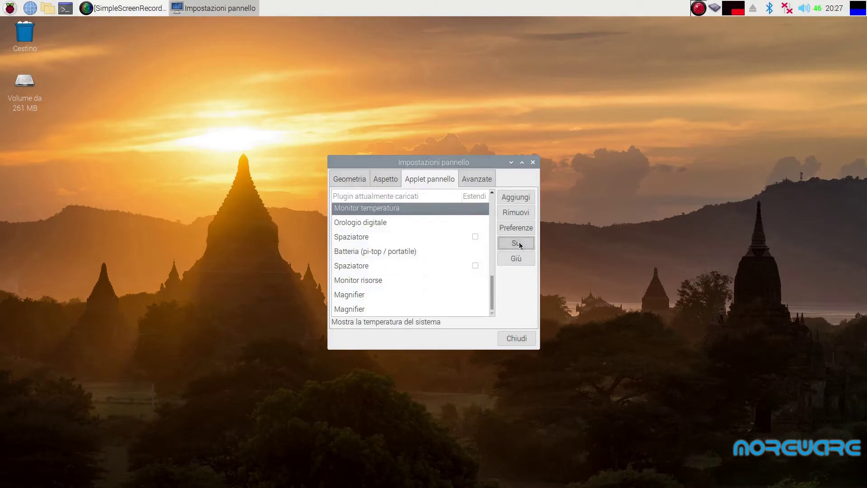
pyautogui.click(518, 242)
pyautogui.click(519, 242)
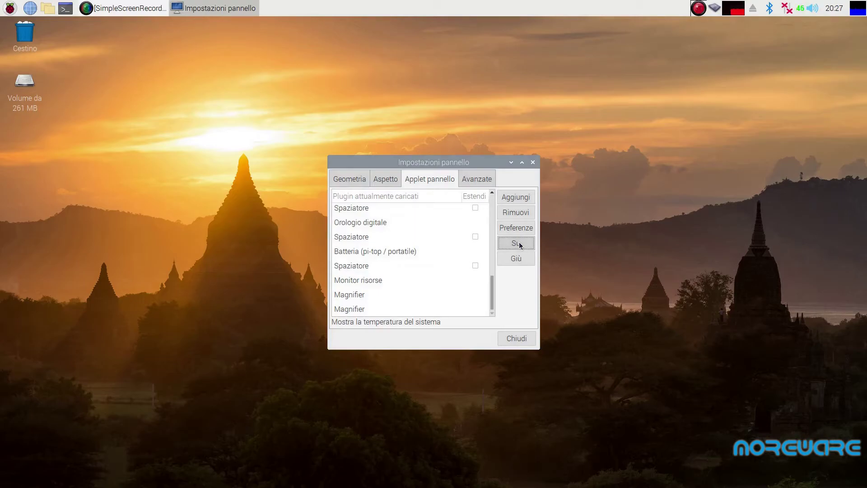
pyautogui.click(519, 242)
pyautogui.click(519, 242)
pyautogui.click(519, 242)
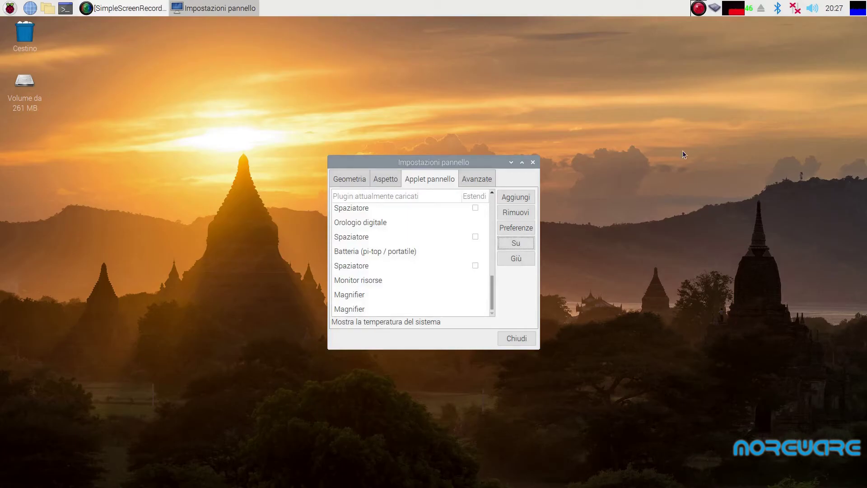
pyautogui.rightClick(749, 13)
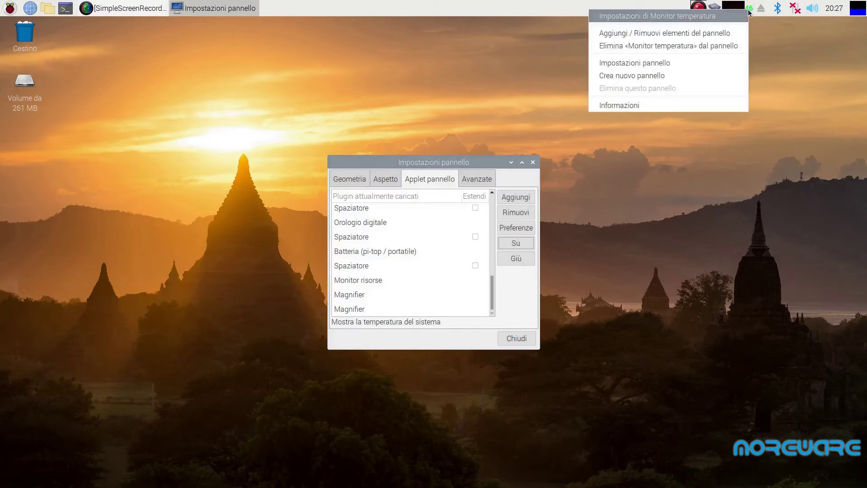
pyautogui.click(717, 66)
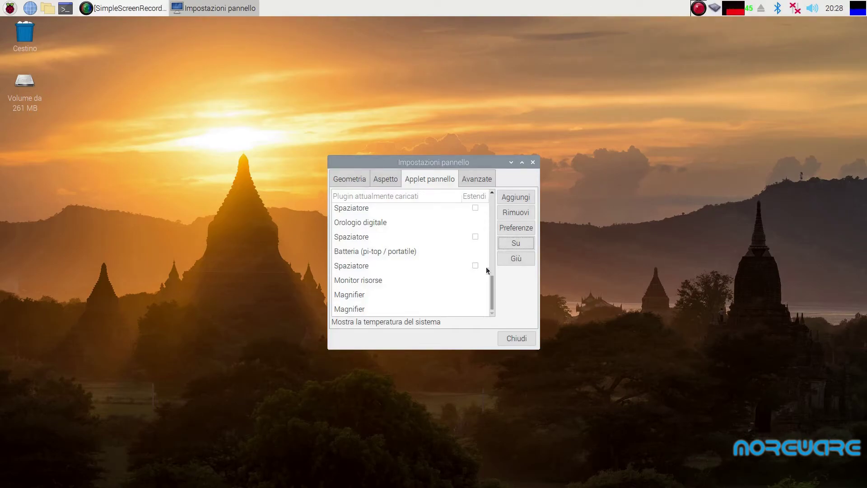
# - Add the weather forecast plugin (Plugin per le previsioni del tempo) to the panel
pyautogui.click(525, 196)
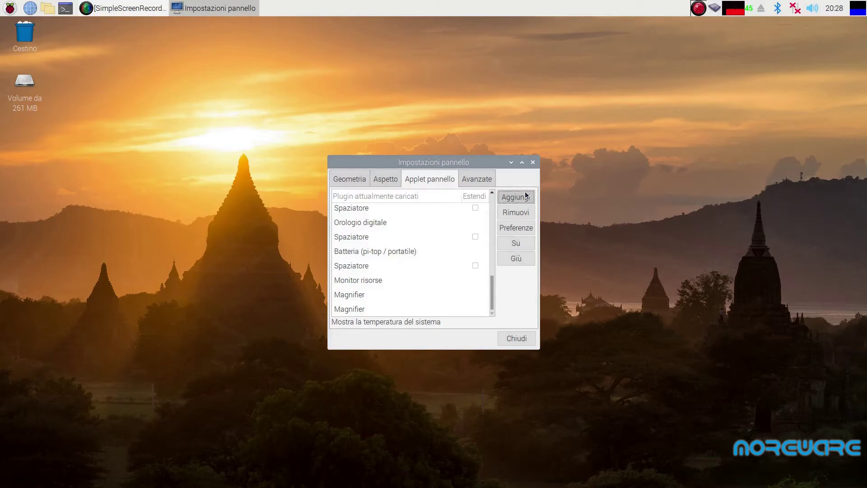
pyautogui.scroll(-10, 439, 290)
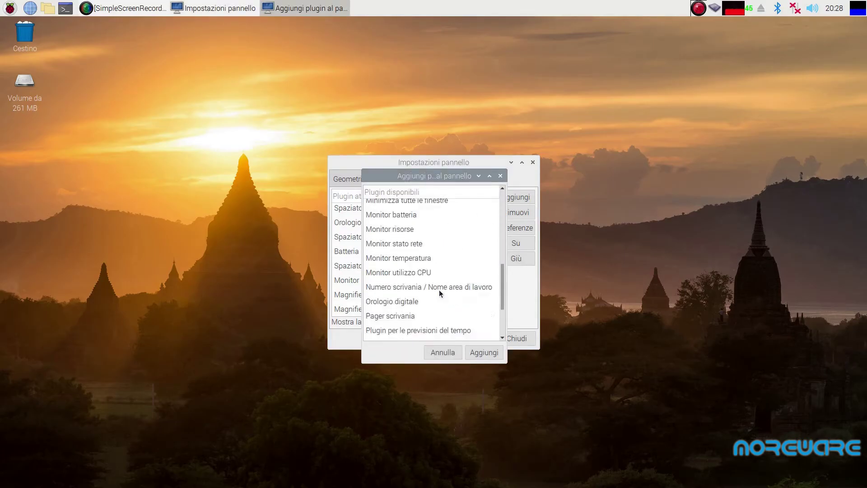
pyautogui.scroll(-3, 439, 290)
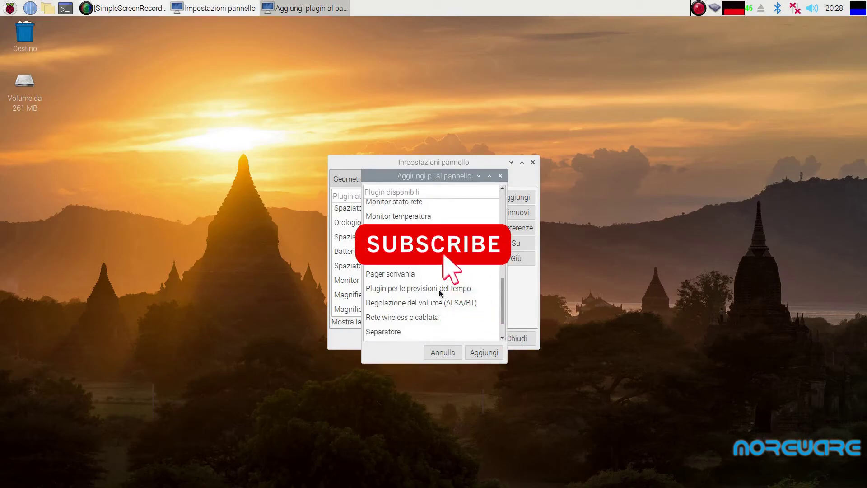
pyautogui.click(439, 289)
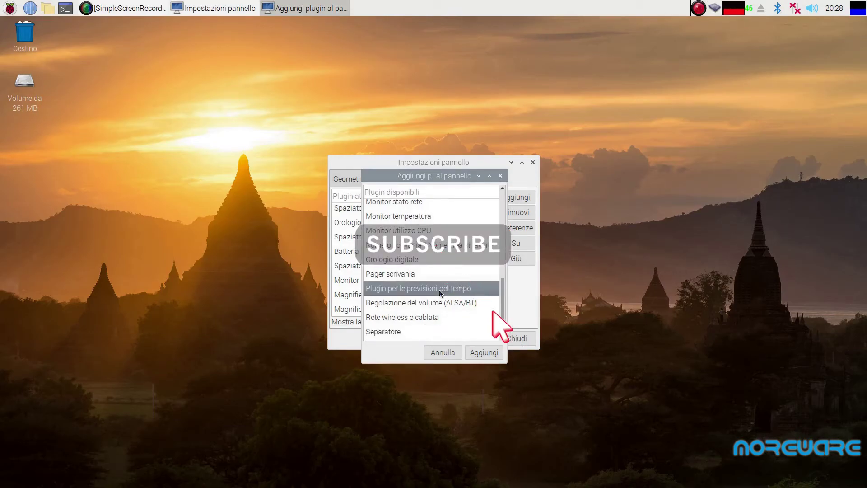
pyautogui.click(486, 354)
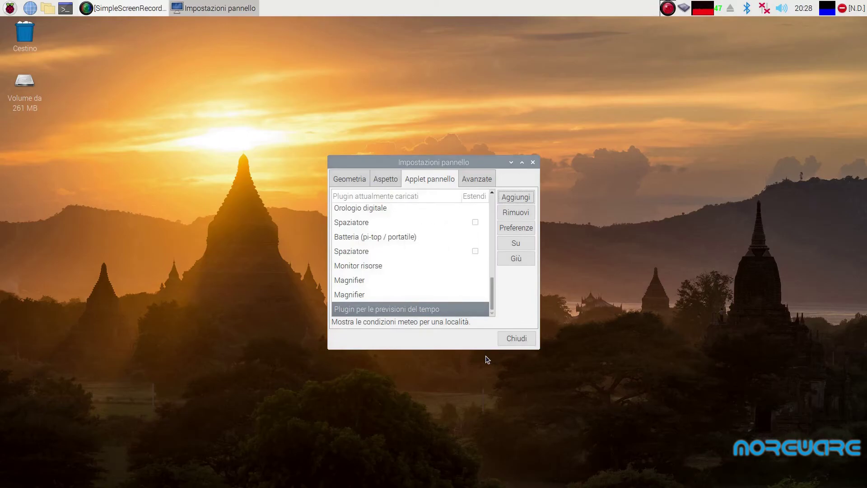
# - Move the weather plugin up the loaded plugins until it sits between the network icon and the volume icon
pyautogui.click(508, 238)
pyautogui.click(508, 238)
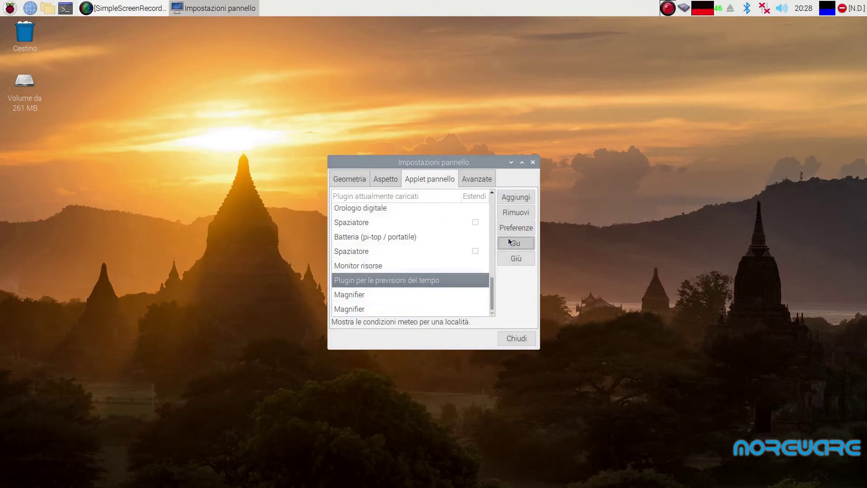
pyautogui.doubleClick(508, 237)
pyautogui.doubleClick(508, 239)
pyautogui.click(508, 239)
pyautogui.click(509, 240)
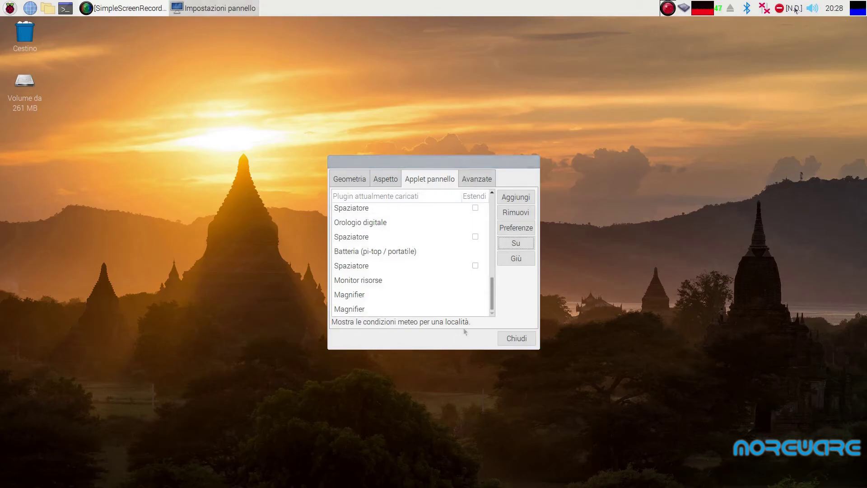
# - Open the weather plugin's preferences and its location setting
pyautogui.click(511, 228)
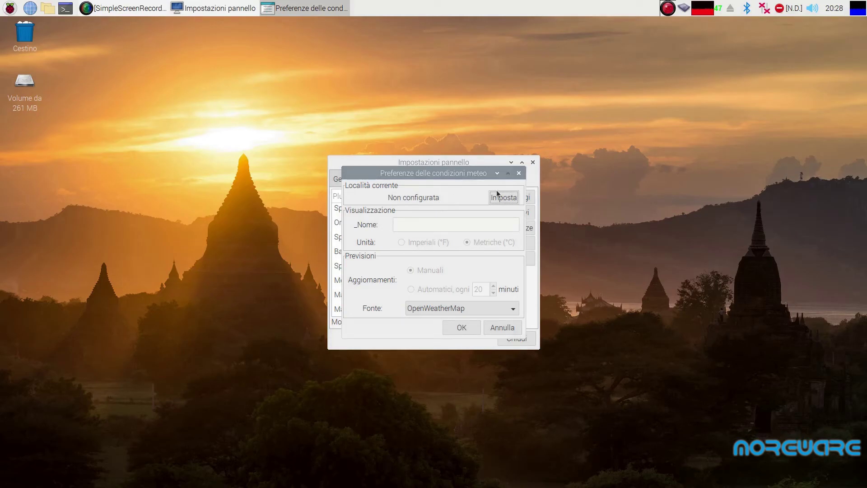
pyautogui.click(510, 198)
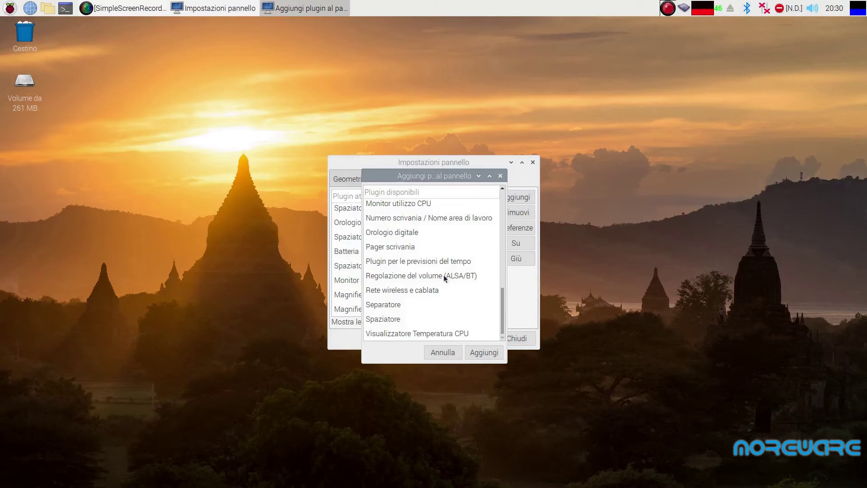
# - Add the Visualizzatore Temperatura CPU plugin and move it up until it sits between the temperature monitor and the eject icon
pyautogui.click(441, 332)
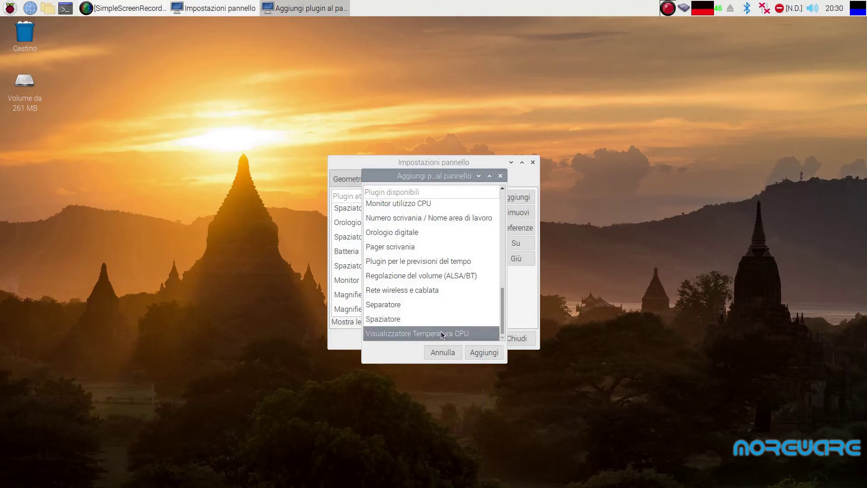
pyautogui.click(481, 352)
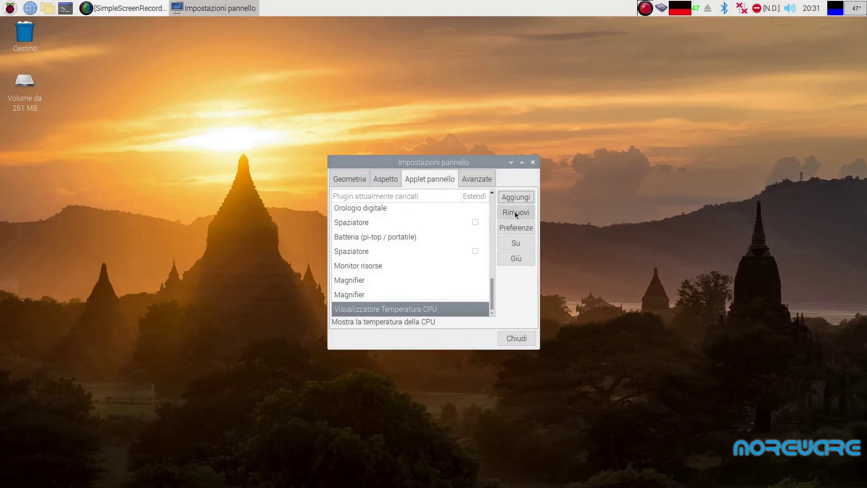
pyautogui.click(514, 244)
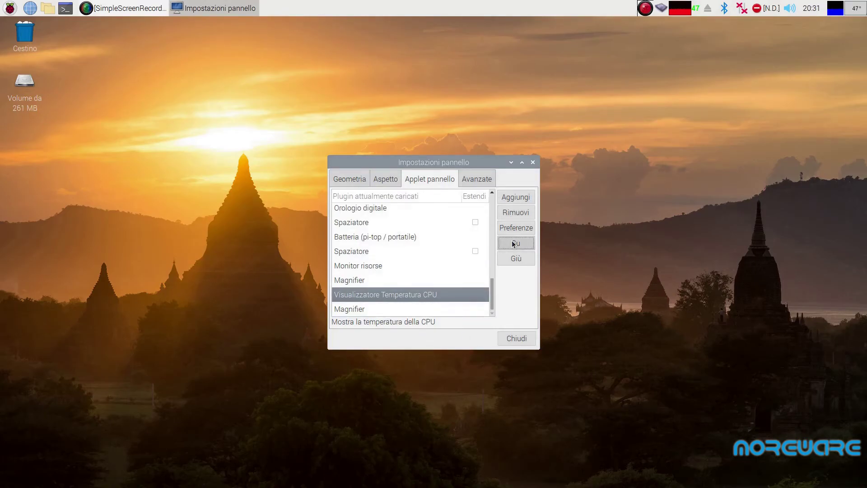
pyautogui.click(514, 243)
pyautogui.click(514, 243)
pyautogui.click(514, 243)
pyautogui.click(514, 244)
pyautogui.click(514, 244)
pyautogui.click(513, 243)
pyautogui.click(514, 243)
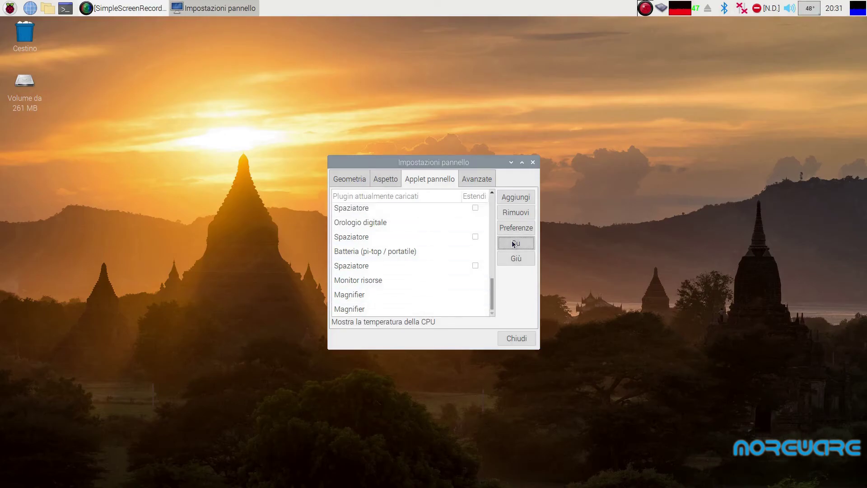
pyautogui.click(514, 243)
pyautogui.click(514, 243)
pyautogui.click(514, 243)
pyautogui.click(513, 243)
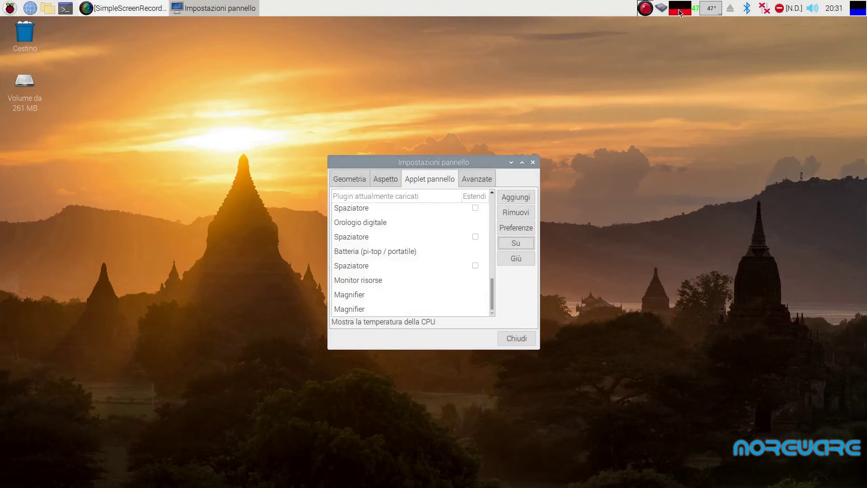
pyautogui.press('Escape')
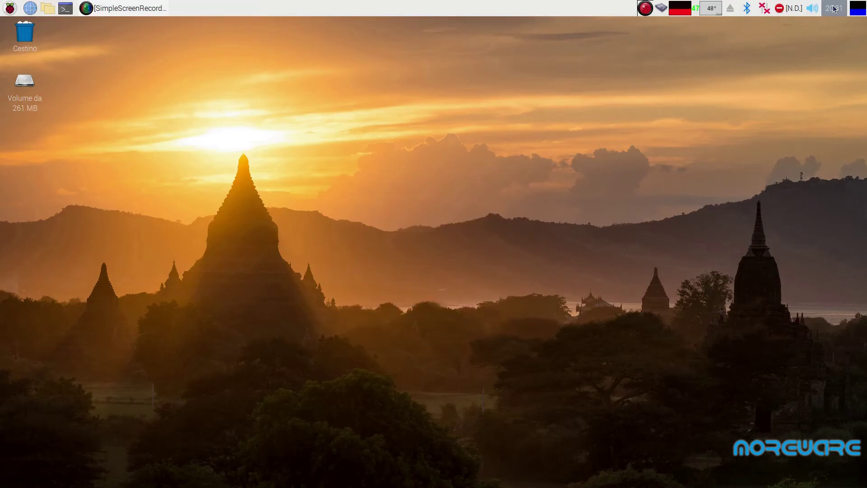
# - Open the task manager from the resource monitor graph to check CPU and memory usage, and close it again
pyautogui.click(860, 9)
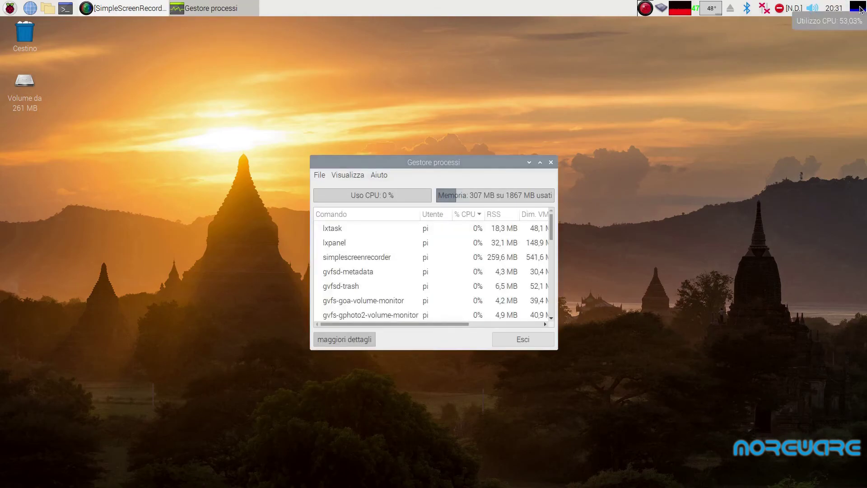
pyautogui.rightClick(763, 162)
pyautogui.click(762, 151)
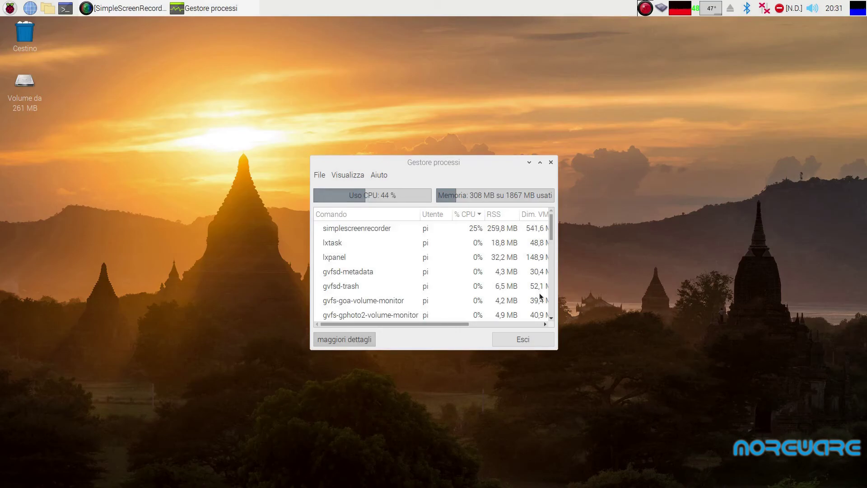
pyautogui.hotkey('ctrl', 'q')
# - Remove the CPU frequency interface and the red CPU usage monitor from the panel
pyautogui.rightClick(661, 8)
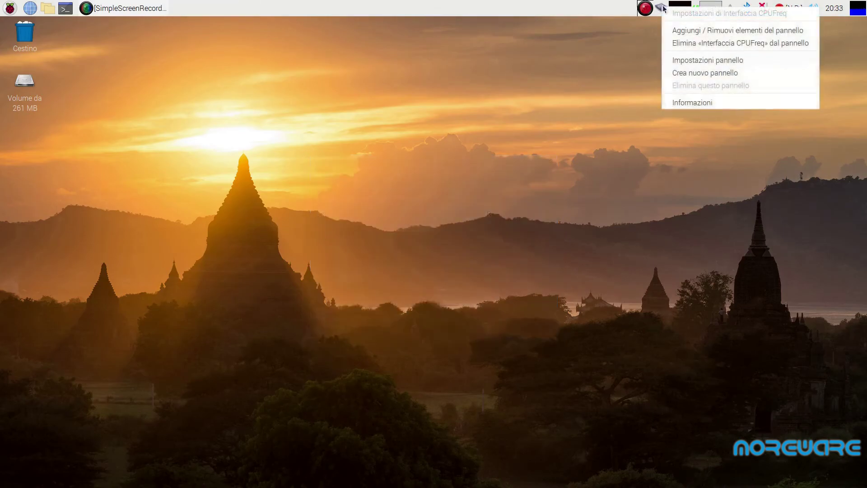
pyautogui.click(689, 43)
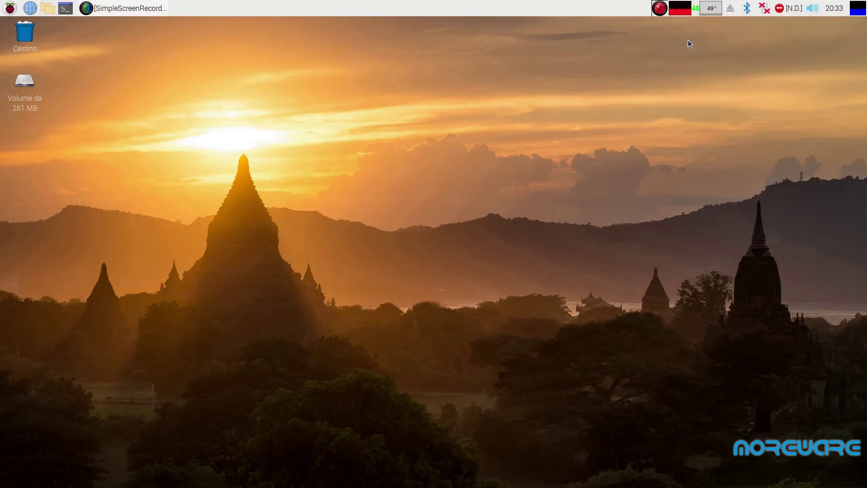
pyautogui.rightClick(678, 6)
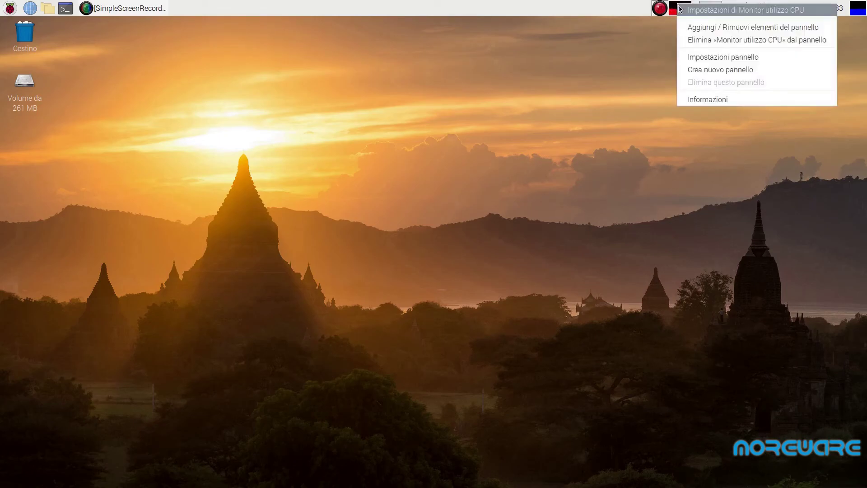
pyautogui.click(701, 40)
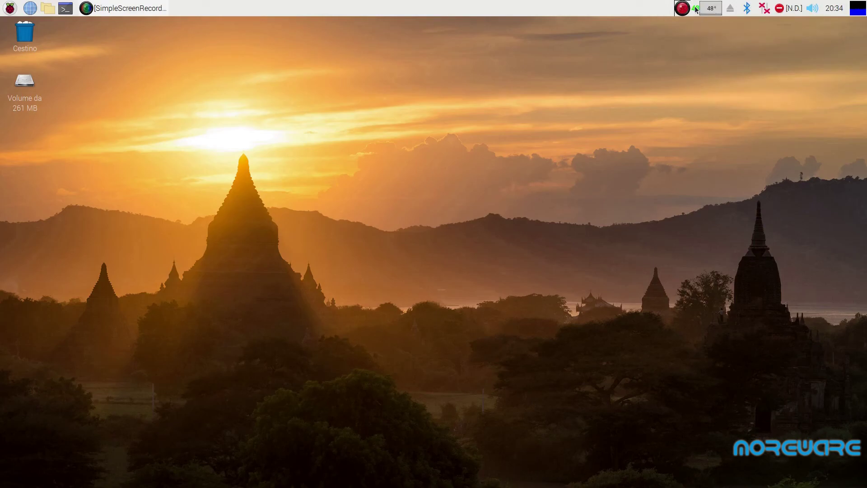
# - Remove the green temperature monitor (Monitor temperatura) from the panel
pyautogui.rightClick(696, 7)
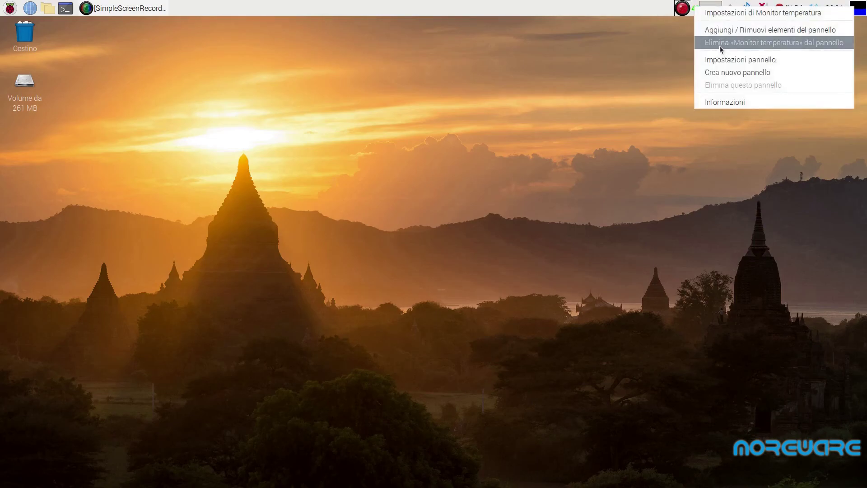
pyautogui.click(717, 44)
pyautogui.rightClick(707, 8)
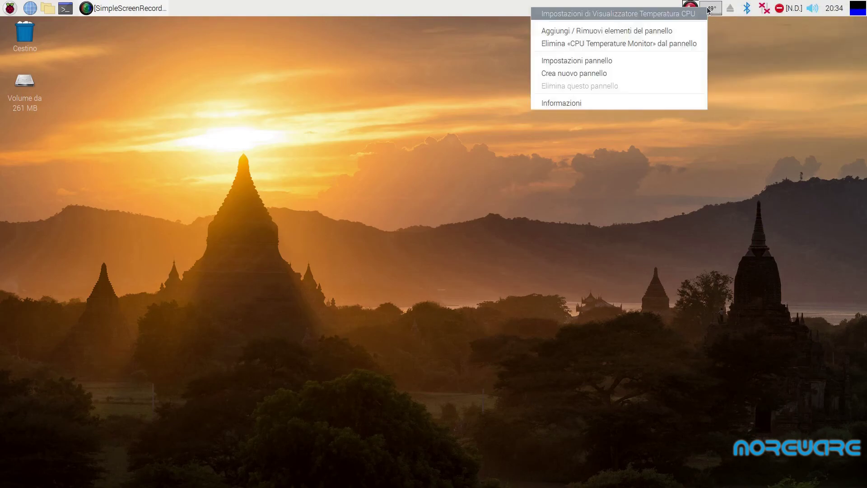
pyautogui.click(752, 59)
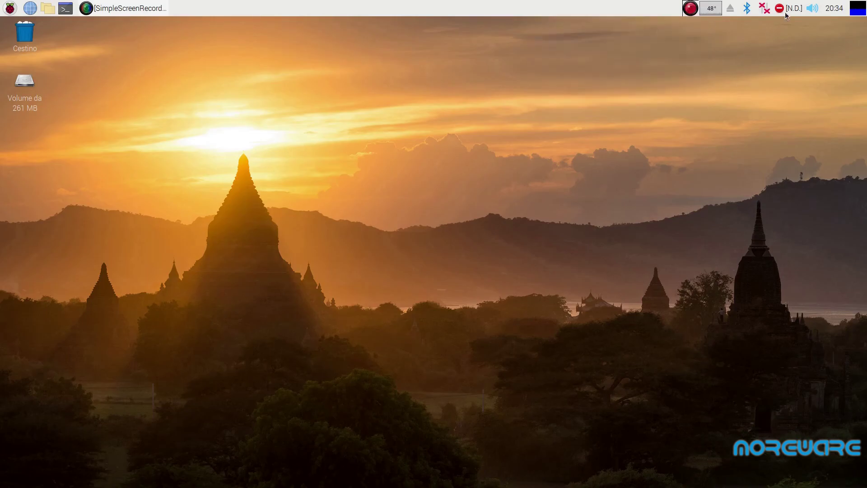